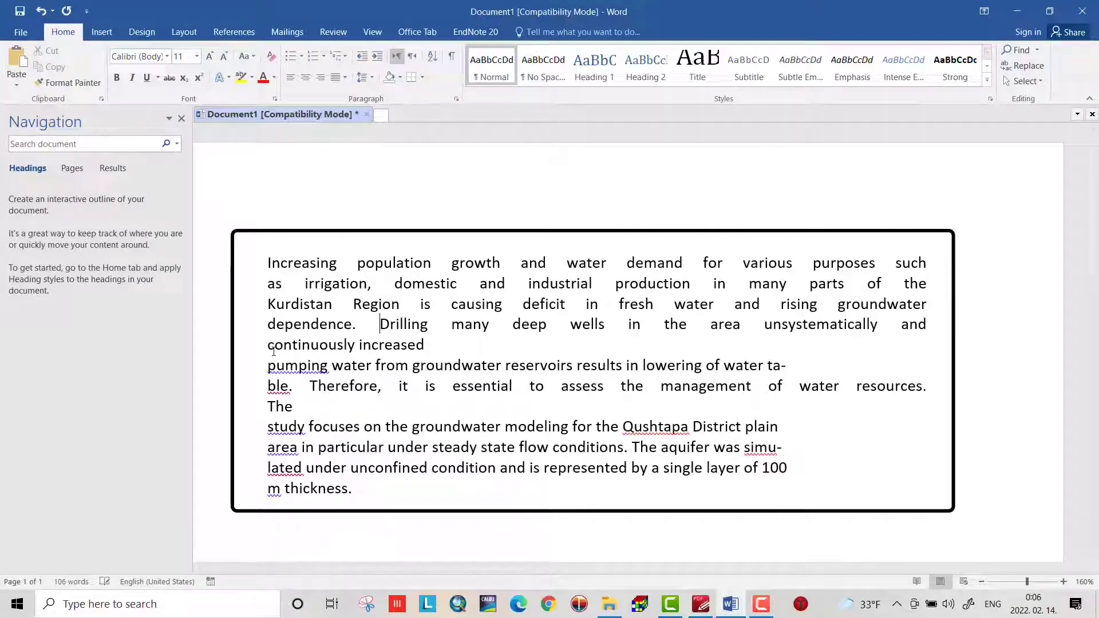
# - Select the whole pasted paragraph and try center, right and left alignment
pyautogui.hotkey('ctrl', 'a')
pyautogui.hotkey('ctrl', 'l')
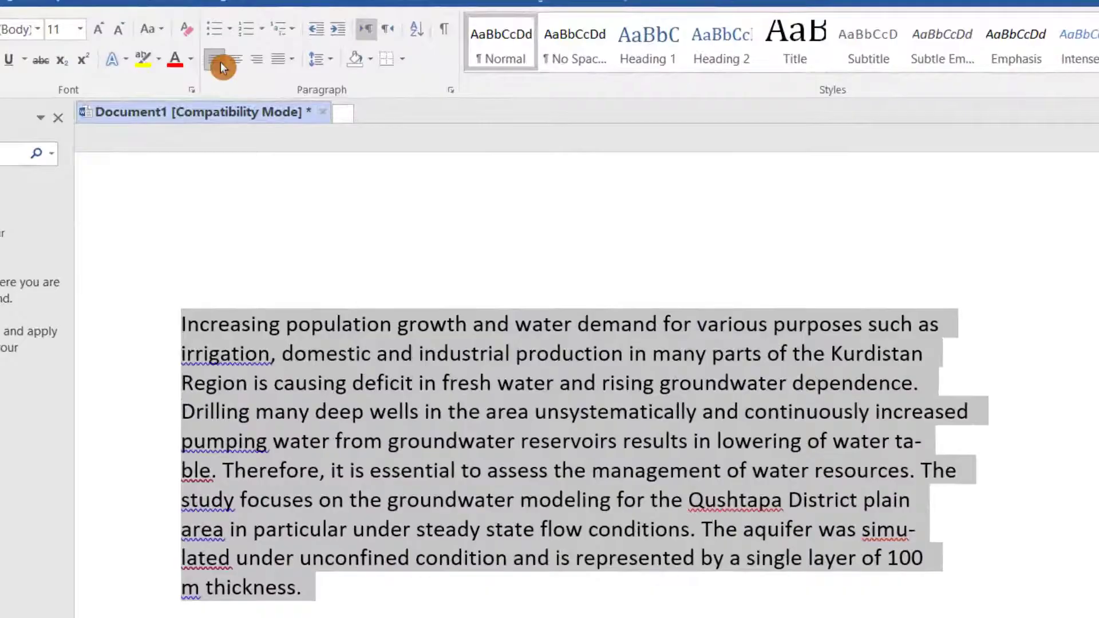
pyautogui.click(272, 77)
pyautogui.click(255, 66)
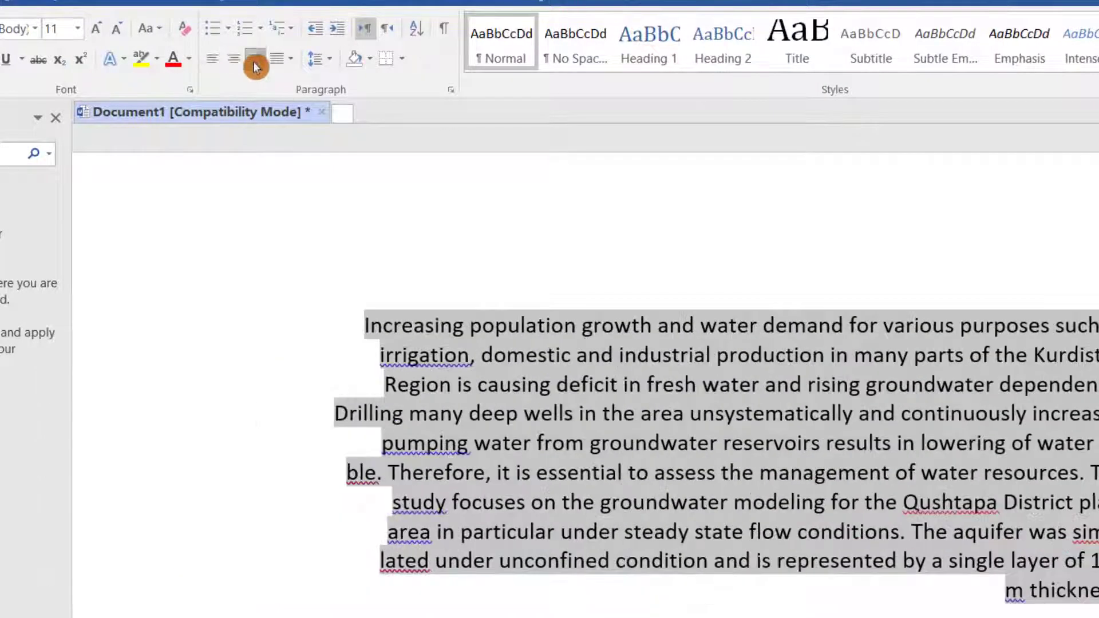
pyautogui.click(276, 60)
pyautogui.click(267, 81)
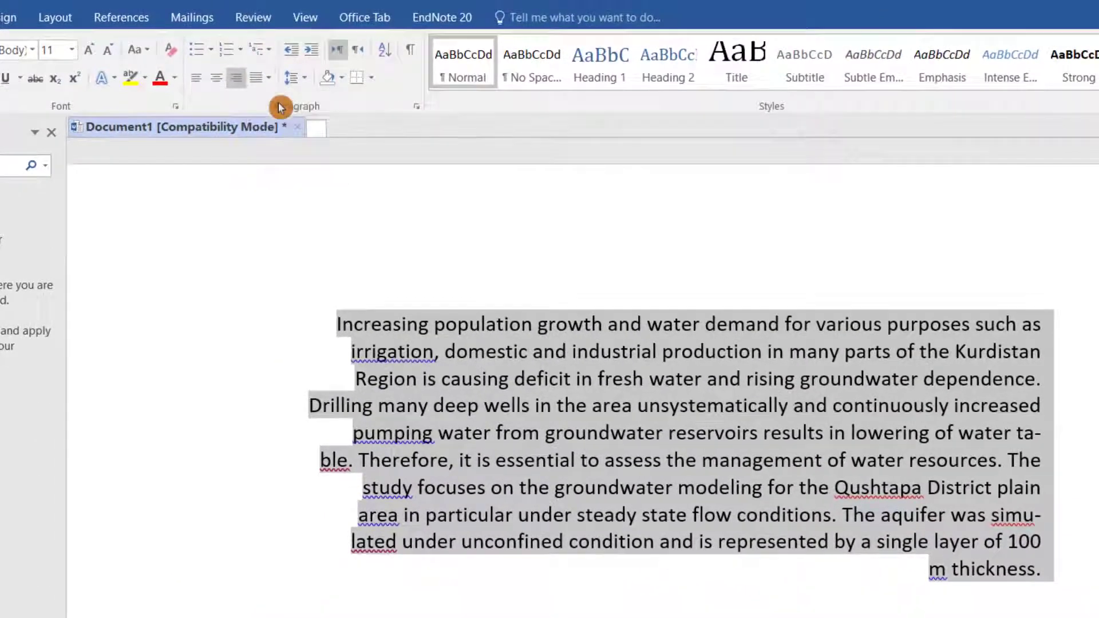
pyautogui.click(215, 77)
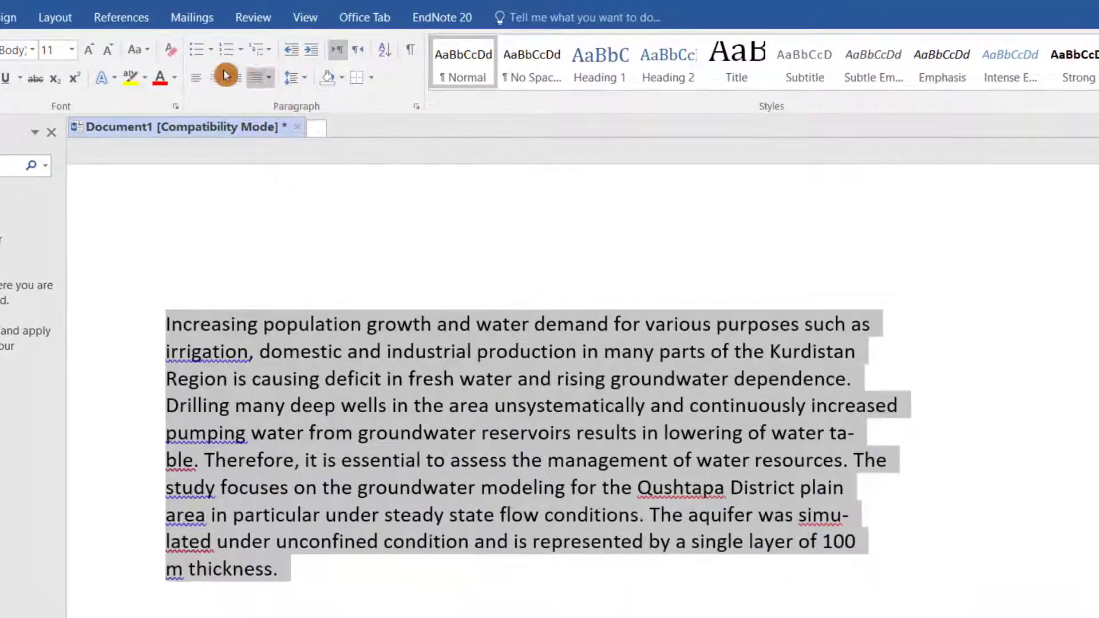
# - Apply Justify High for wide word spacing, then deselect the paragraph
pyautogui.click(262, 82)
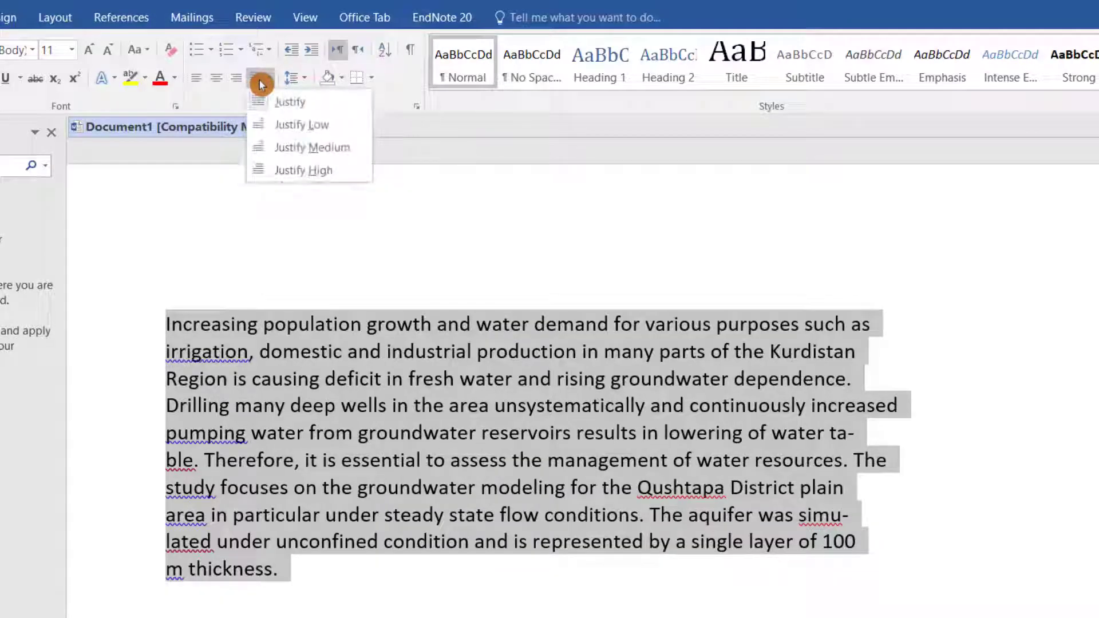
pyautogui.click(303, 171)
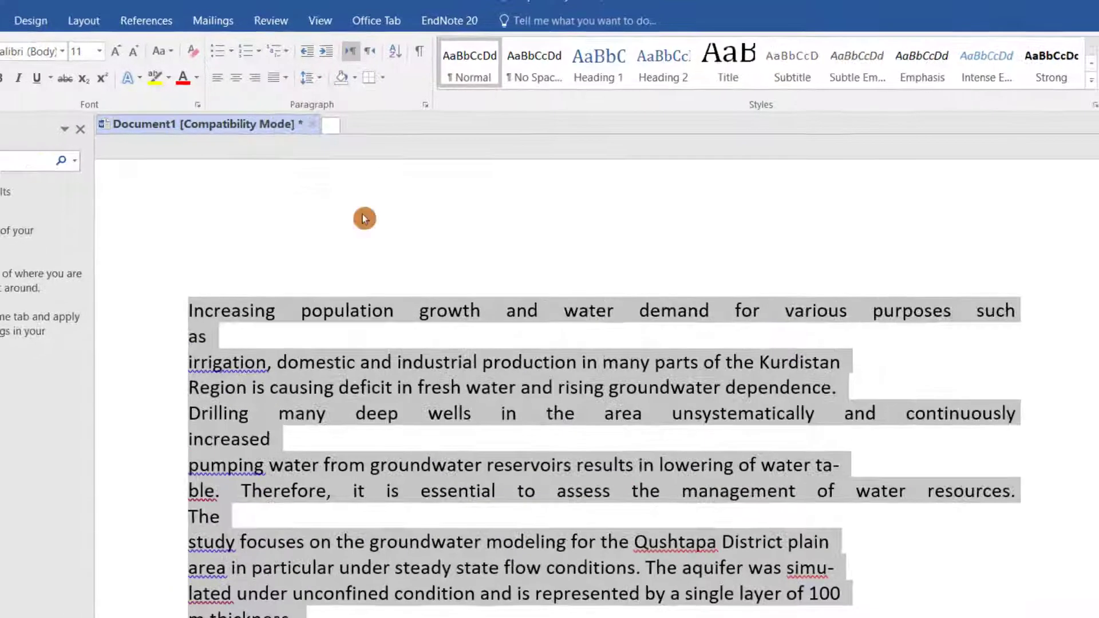
pyautogui.click(607, 263)
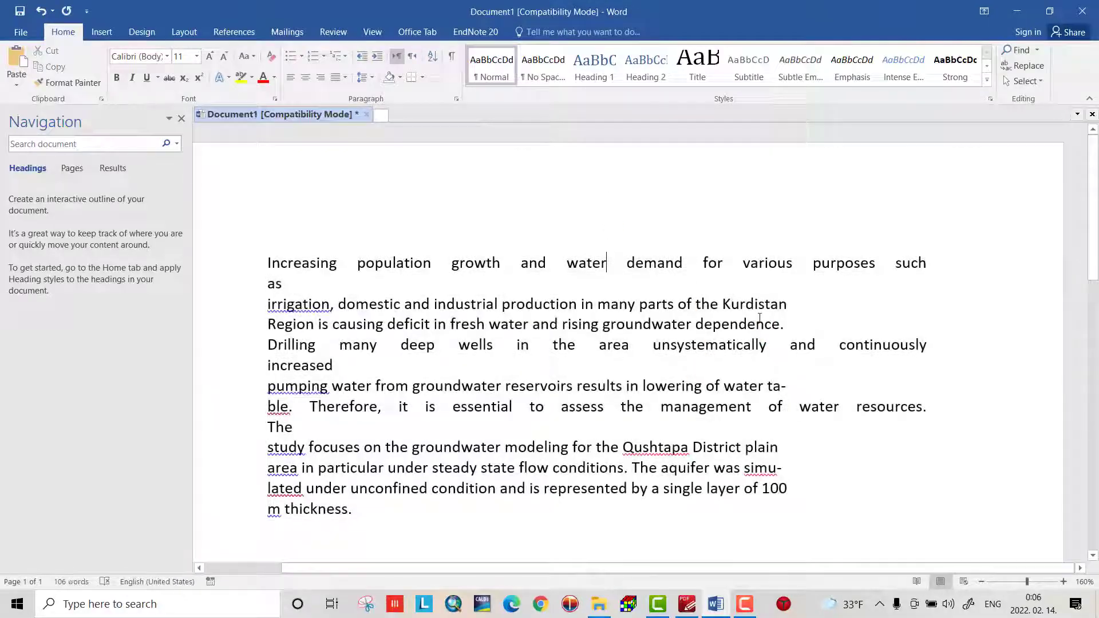
# - Remove the broken line breaks before 'irrigation', 'Region', 'Drilling' and 'pumping'
pyautogui.click(266, 304)
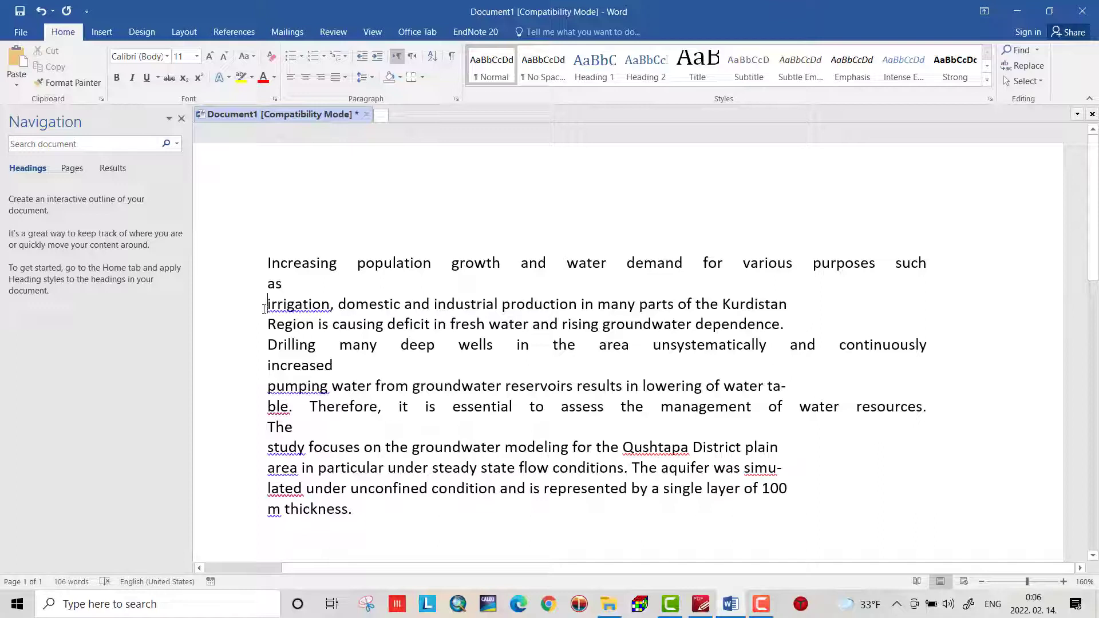
pyautogui.press('BackSpace')
pyautogui.press('Down')
pyautogui.press('Home')
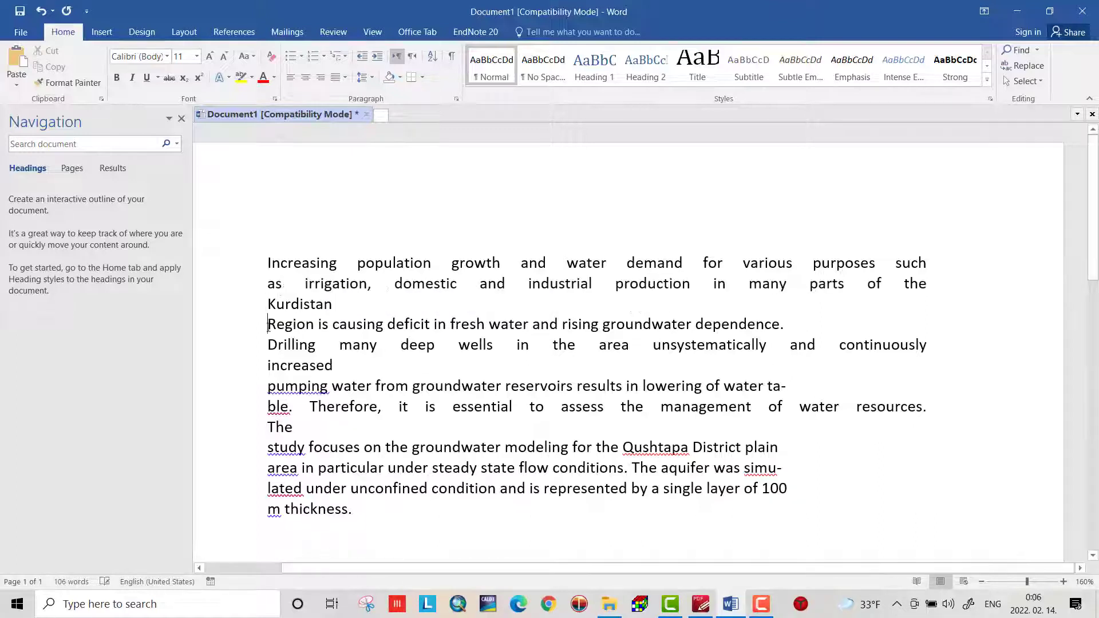
pyautogui.press('BackSpace')
pyautogui.press('Down')
pyautogui.press('Home')
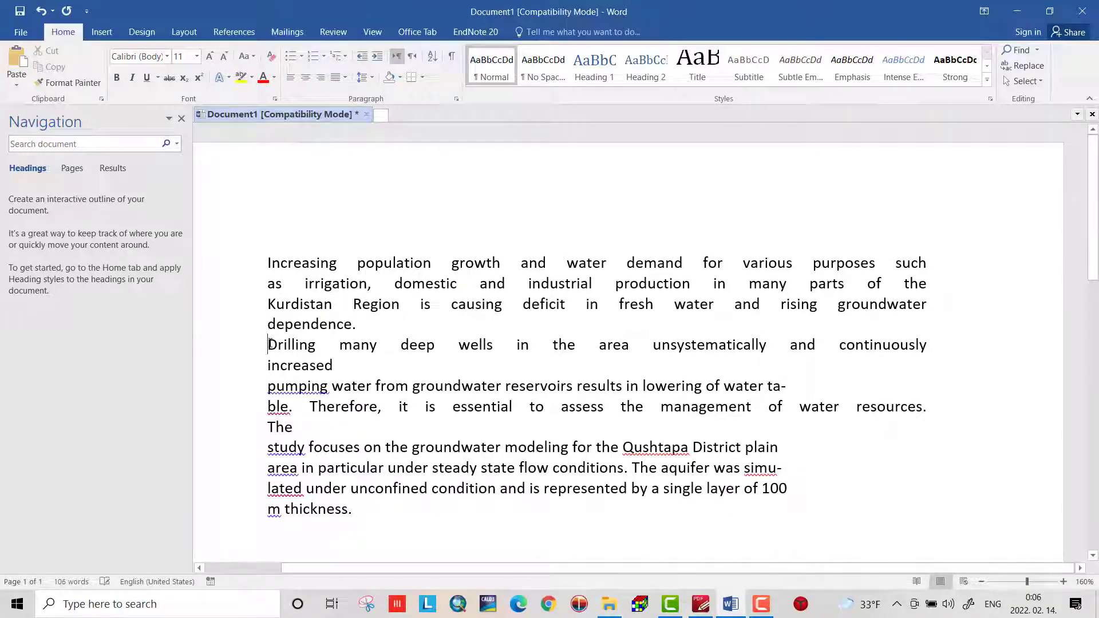
pyautogui.press('BackSpace')
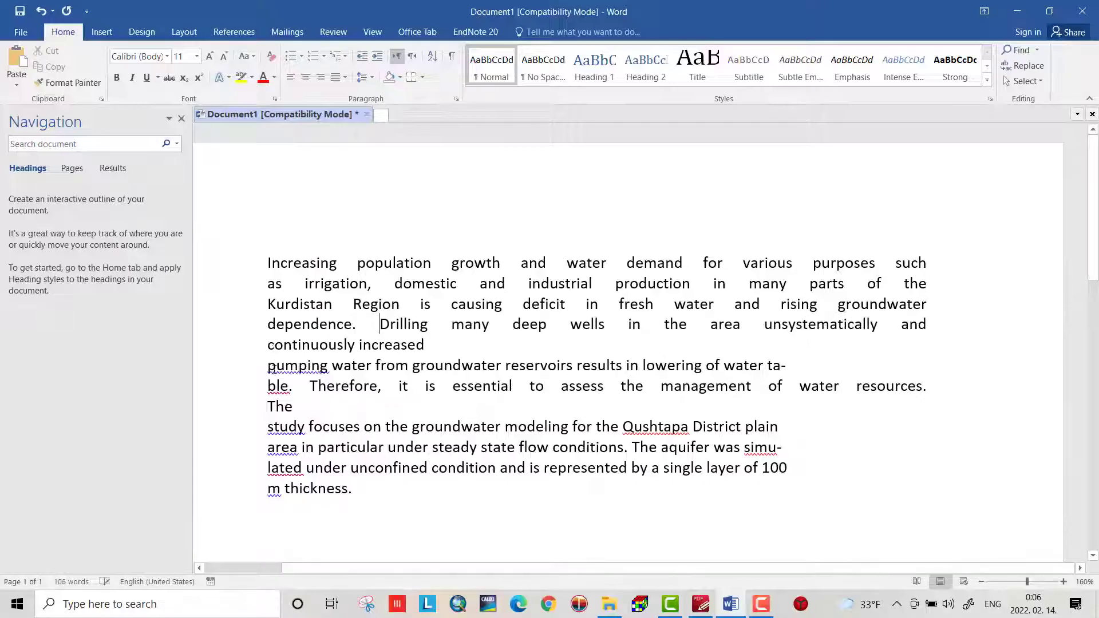
pyautogui.press('Down')
pyautogui.press('Home')
pyautogui.press('BackSpace')
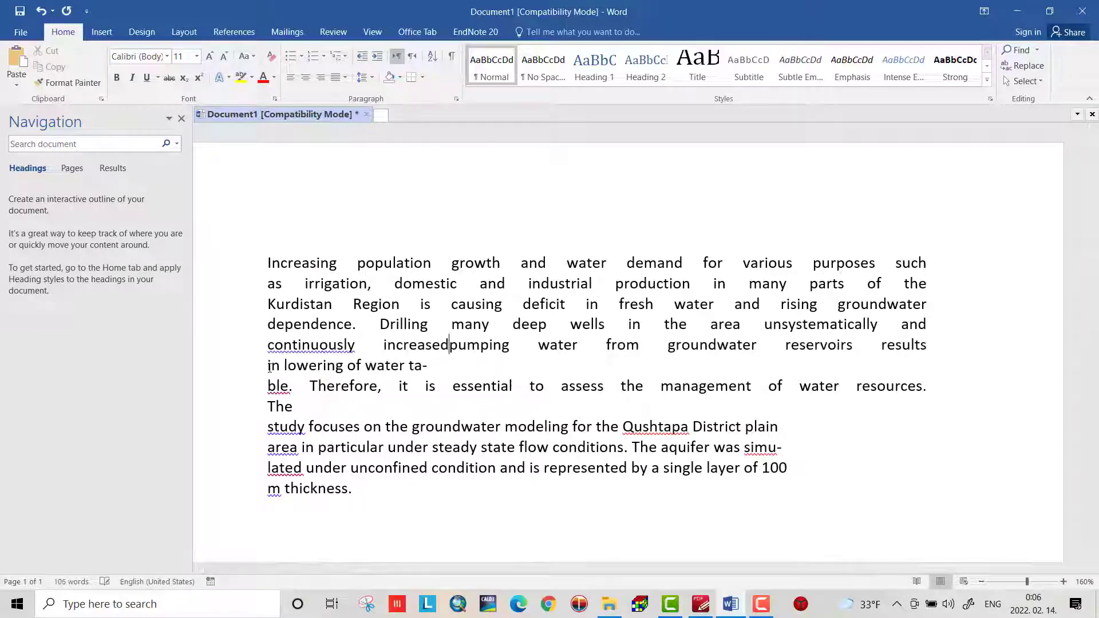
pyautogui.press('Down')
# - Rejoin 'table' and 'simulated' without hyphens, and merge the 'study' and 'area' lines
pyautogui.press('Home')
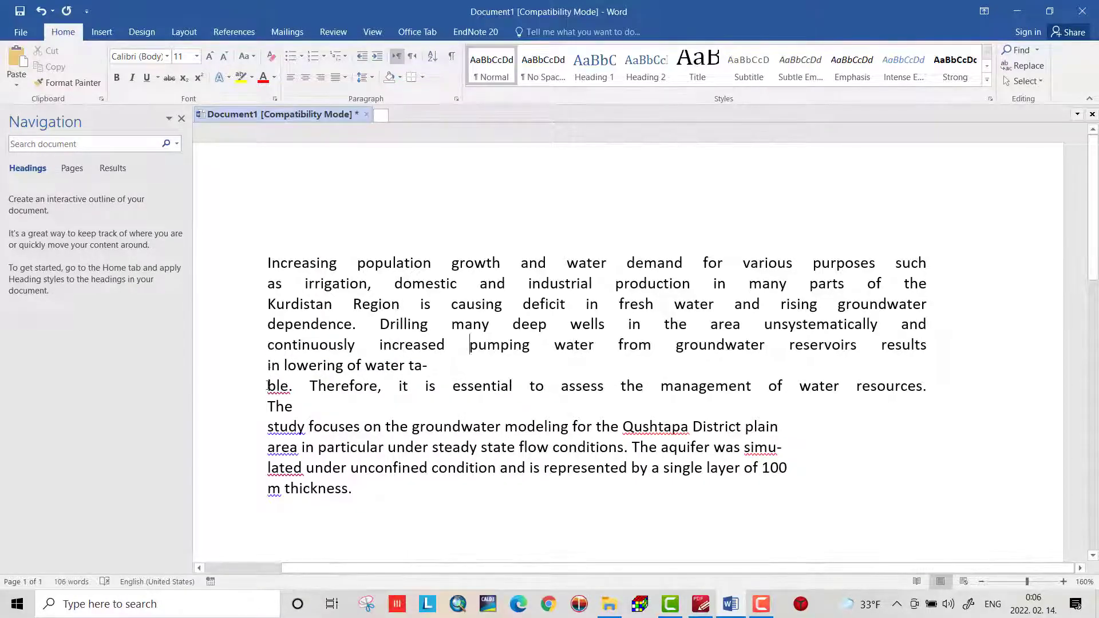
pyautogui.press('BackSpace')
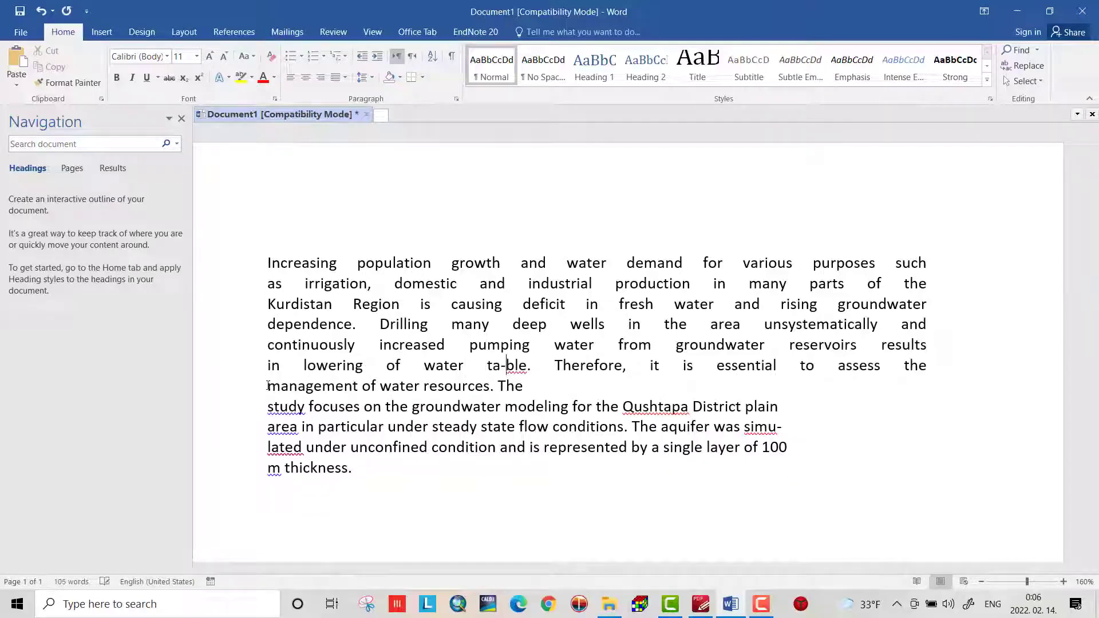
pyautogui.press('BackSpace')
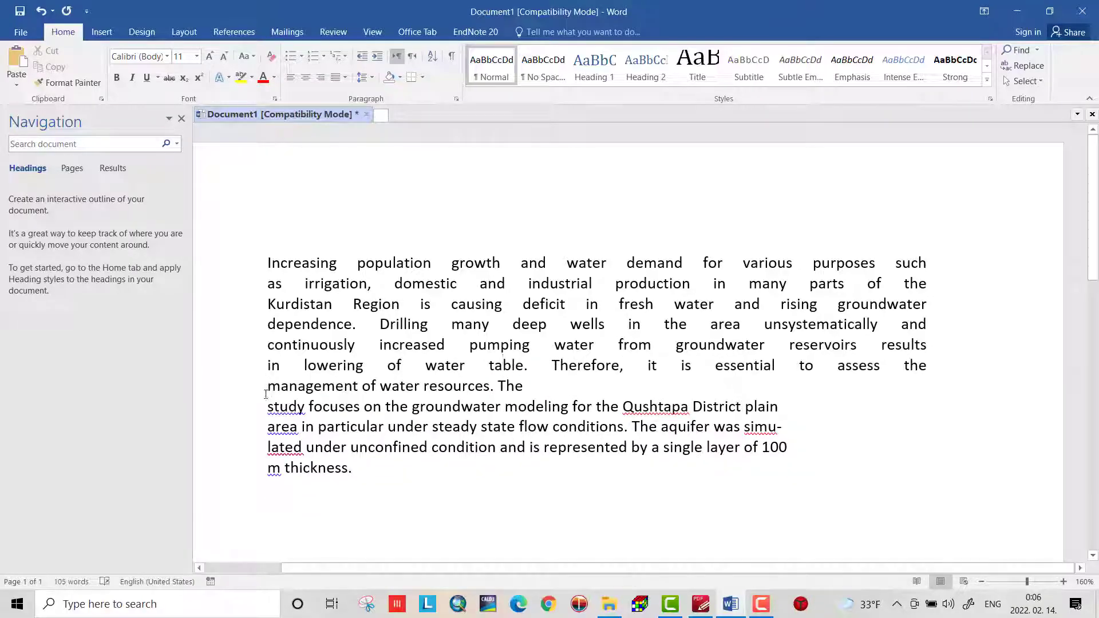
pyautogui.click(267, 407)
pyautogui.press('BackSpace')
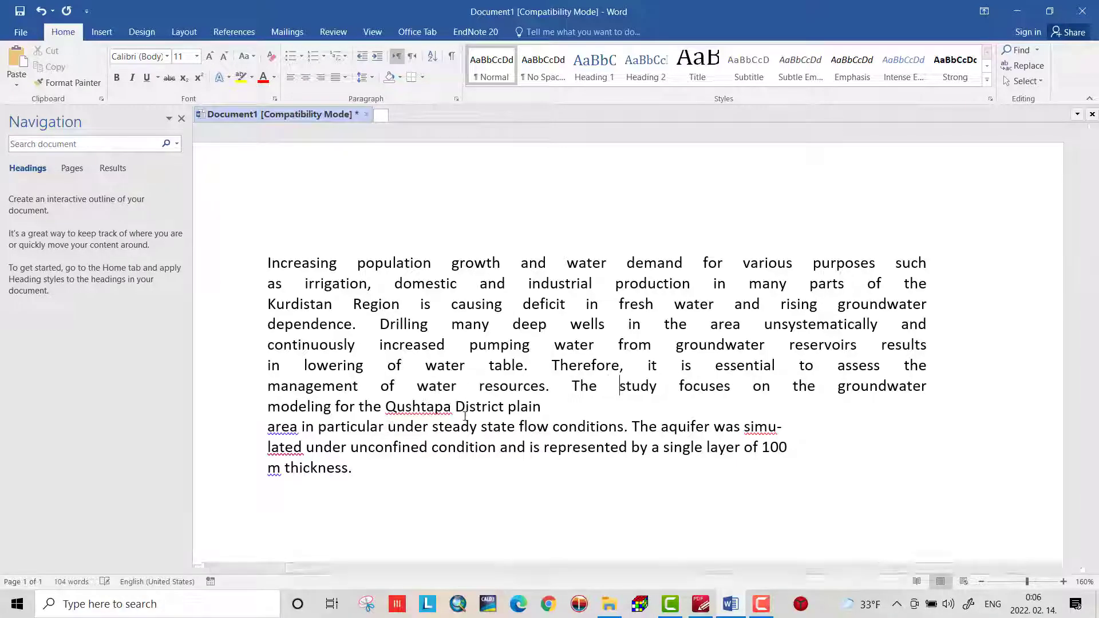
pyautogui.press('BackSpace')
pyautogui.write('area in particular under steady state')
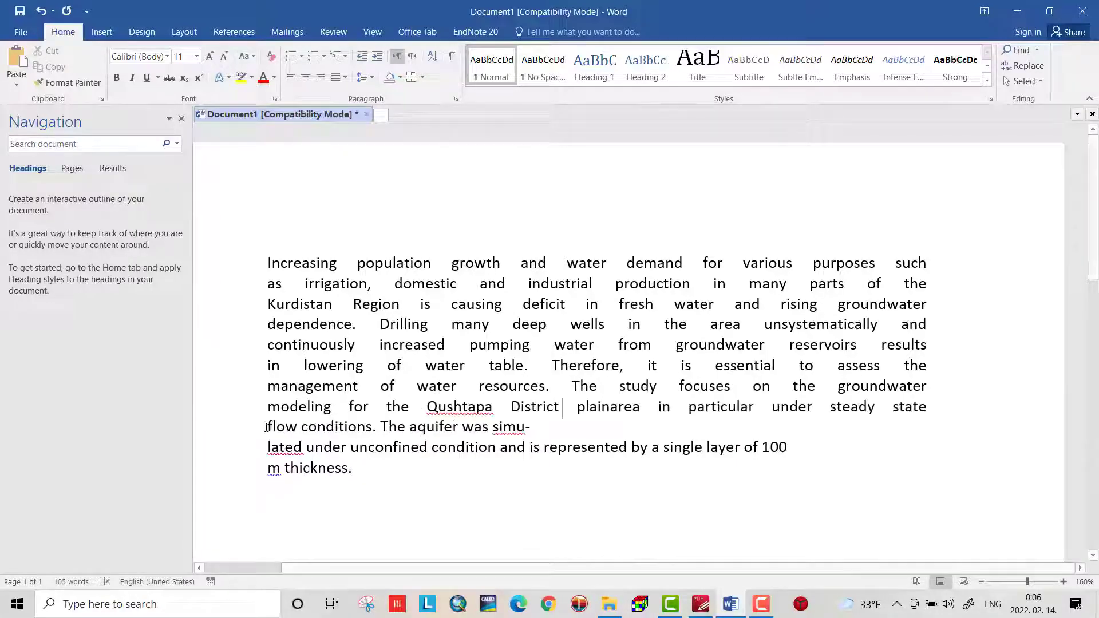
pyautogui.click(268, 447)
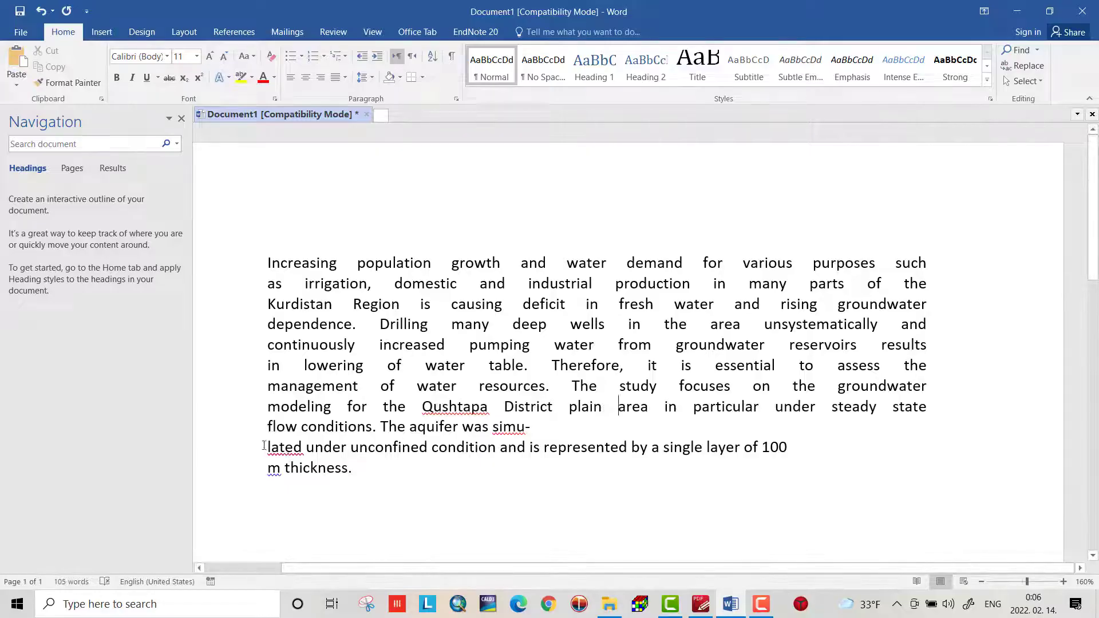
pyautogui.press('BackSpace')
pyautogui.press('BackSpace')
pyautogui.click(525, 446)
pyautogui.press('Delete')
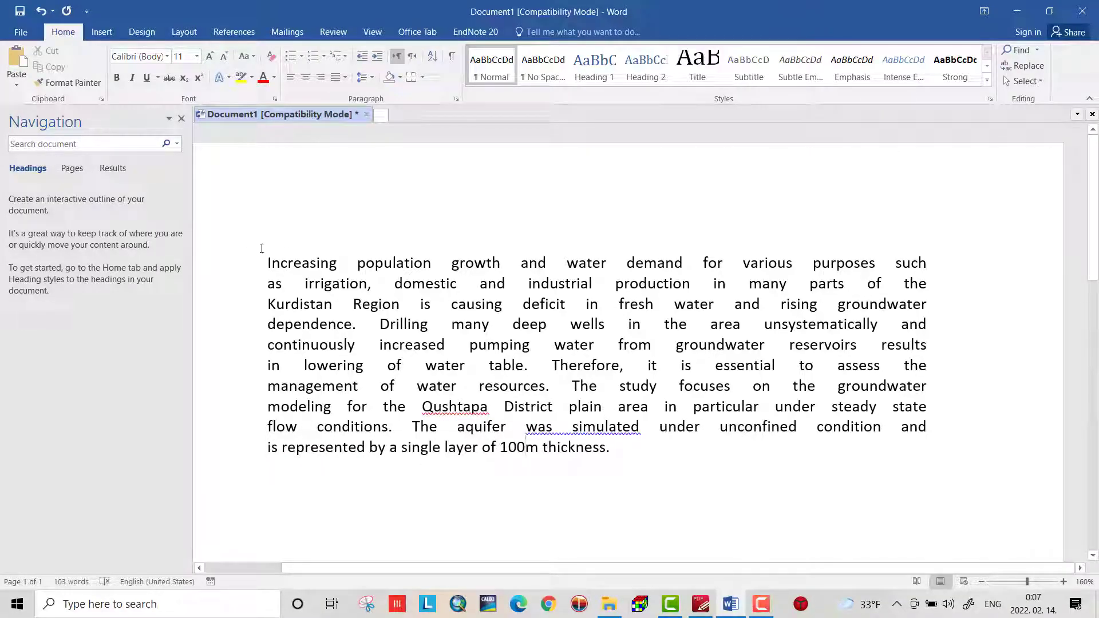
# - Reapply left then justified alignment and delete the stray period before 'Drilling'
pyautogui.moveTo(264, 258); pyautogui.dragTo(615, 469)
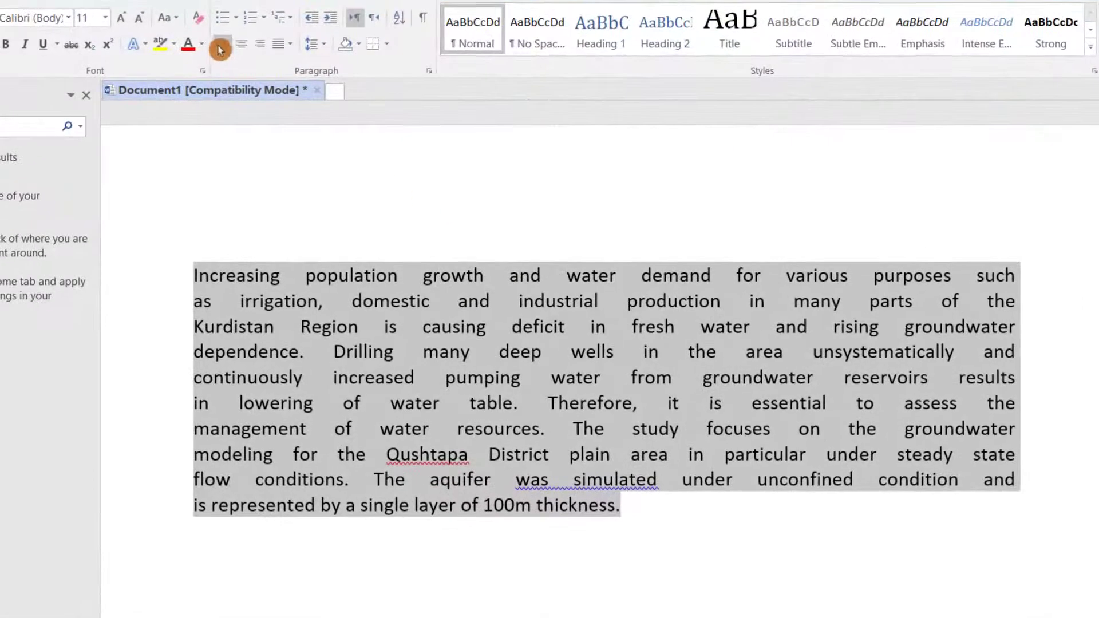
pyautogui.click(223, 50)
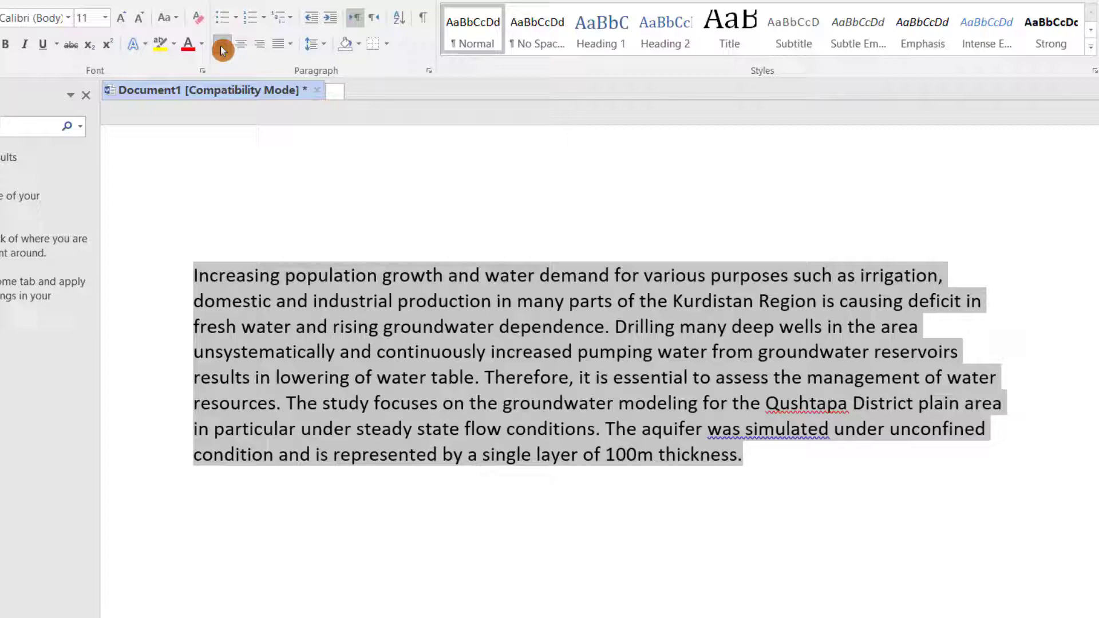
pyautogui.click(222, 49)
pyautogui.click(770, 464)
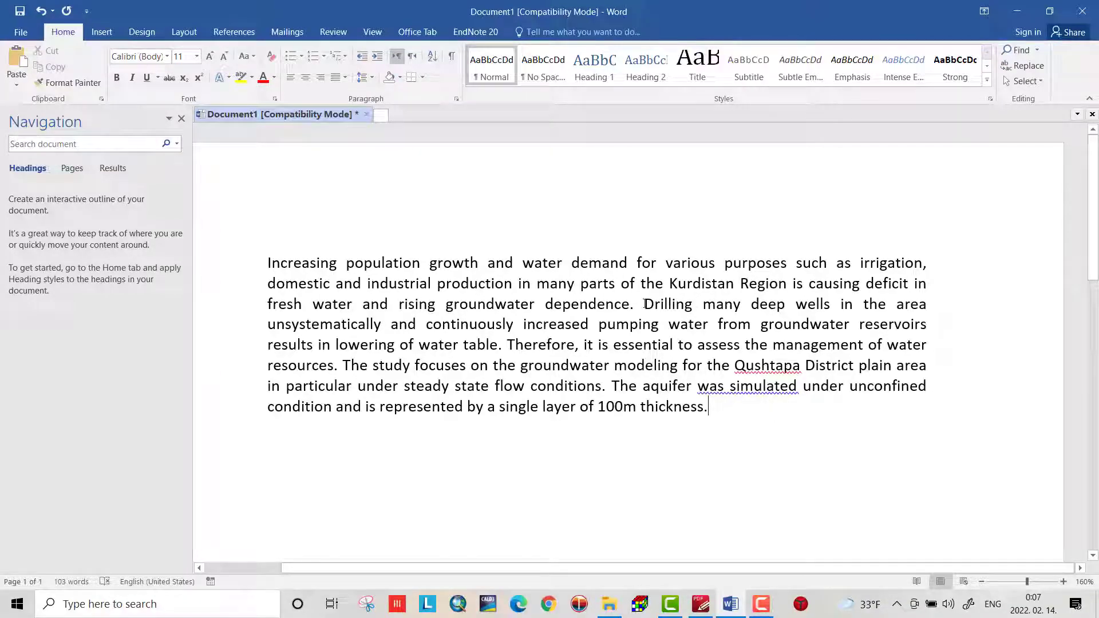
pyautogui.press('BackSpace')
pyautogui.press('BackSpace')
# - Select the abstract and open Replace with the More >> search options expanded
pyautogui.moveTo(249, 260); pyautogui.dragTo(683, 423)
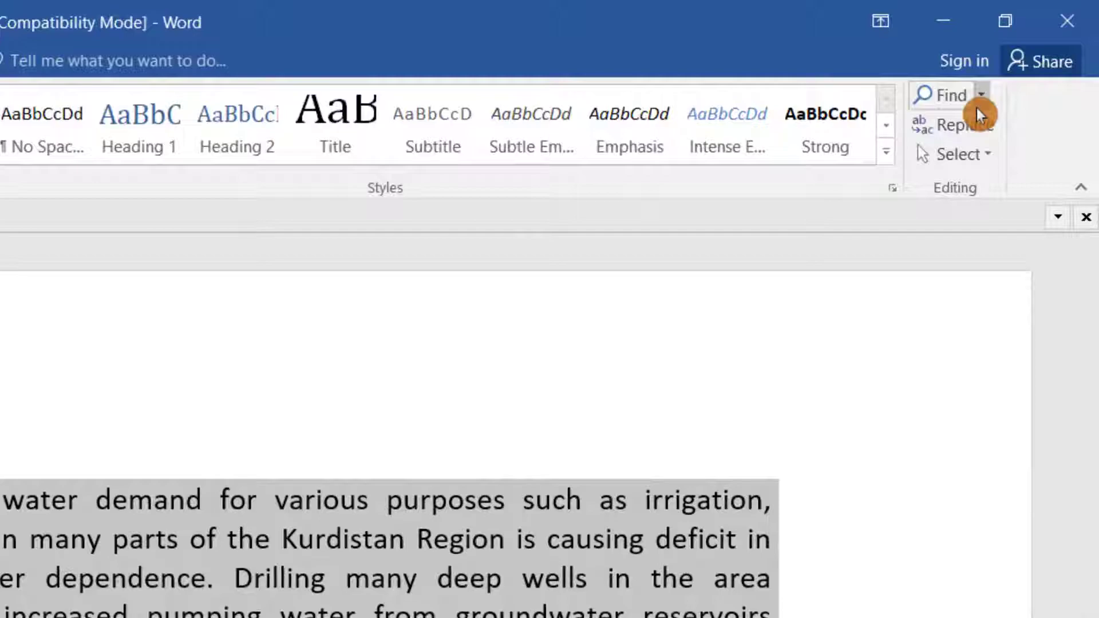
pyautogui.click(967, 124)
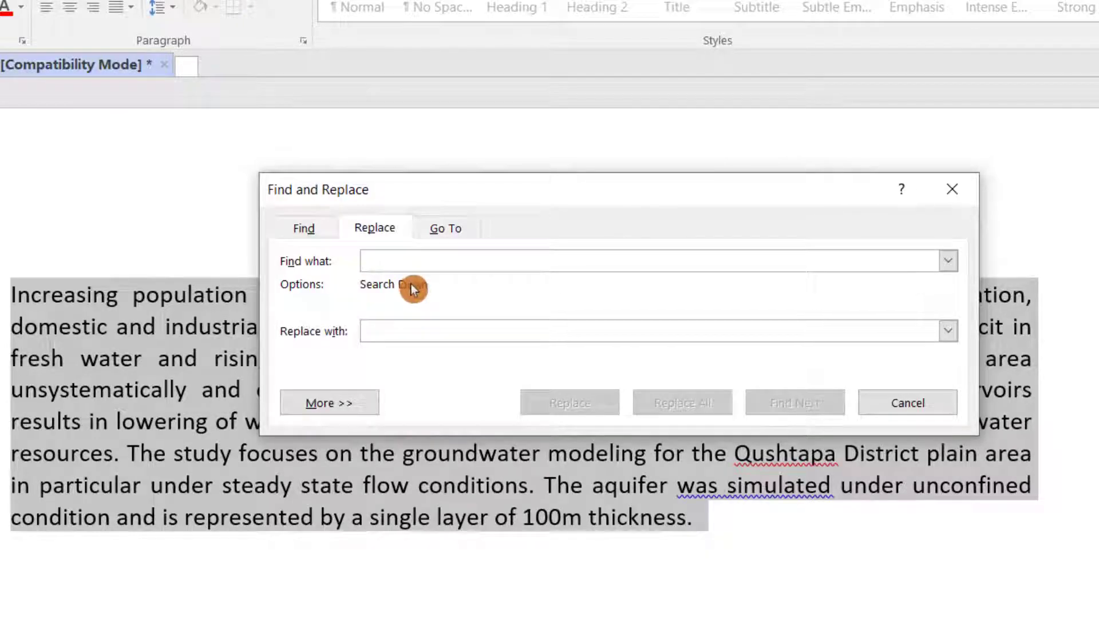
pyautogui.click(376, 331)
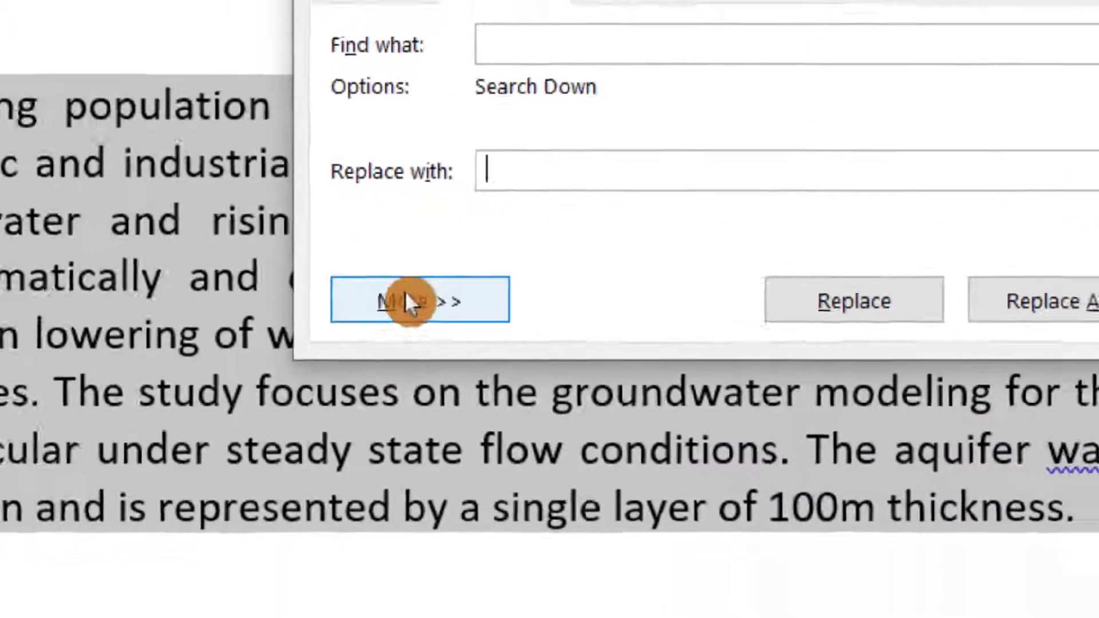
pyautogui.click(385, 331)
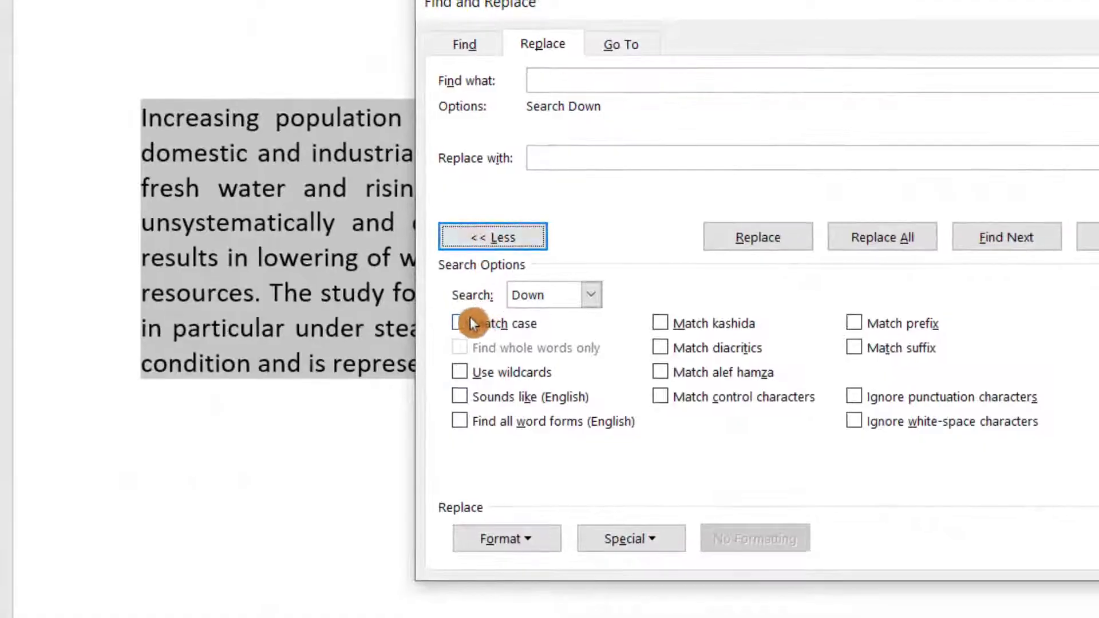
# - Give the 'Replace with' field an 8 pt font format through Format > Font
pyautogui.click(510, 538)
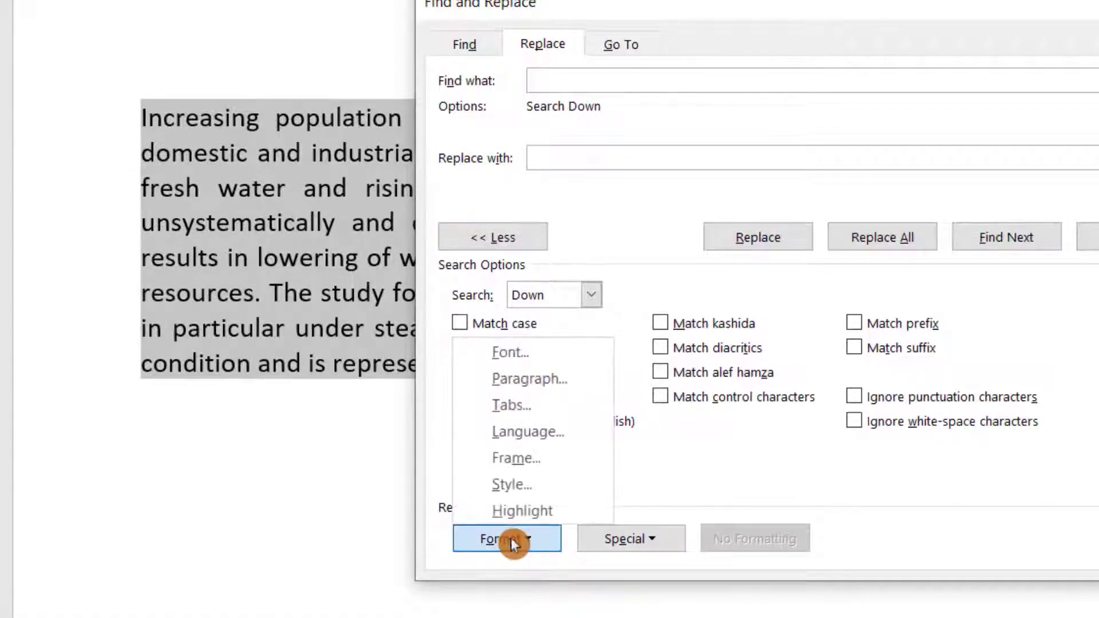
pyautogui.click(494, 358)
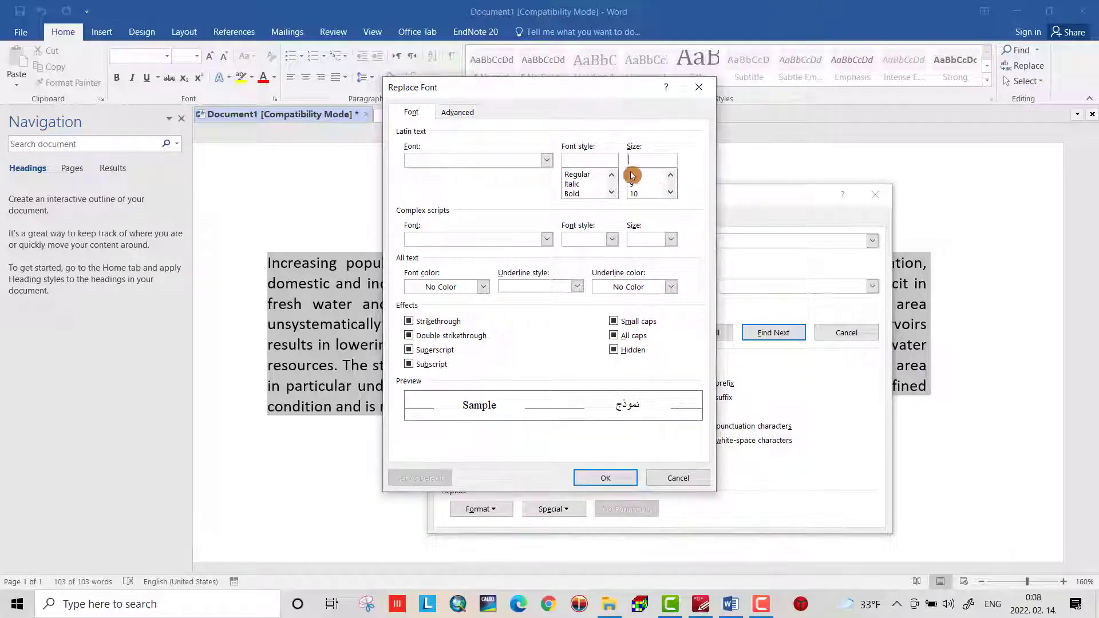
pyautogui.click(632, 176)
pyautogui.click(606, 479)
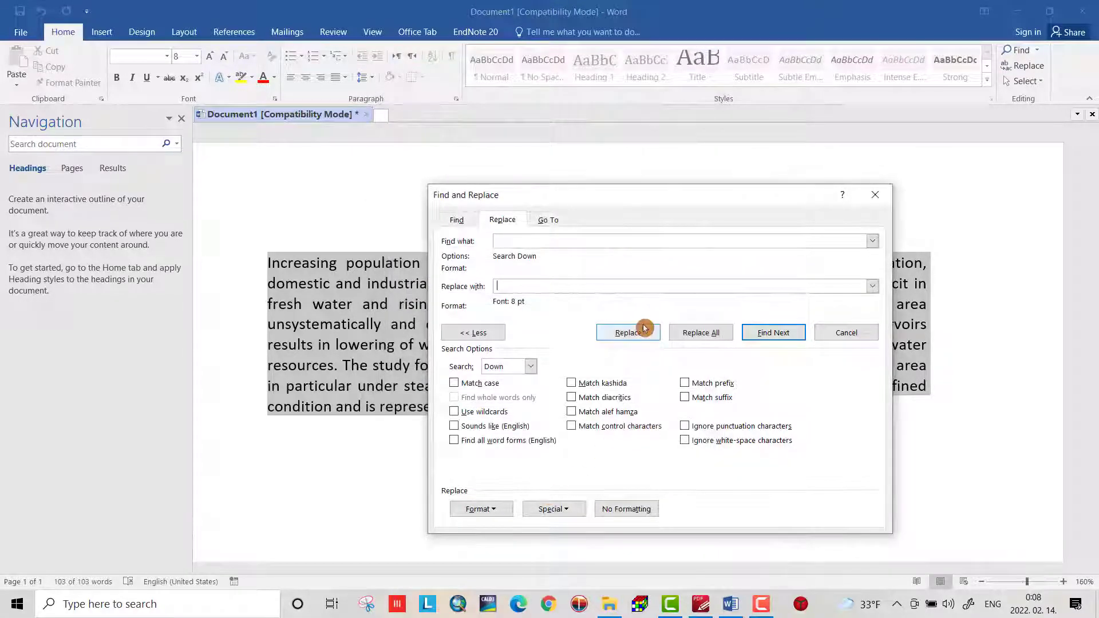
# - Run Replace All, include the rest of the document, and accept the 102-replacement report
pyautogui.click(694, 337)
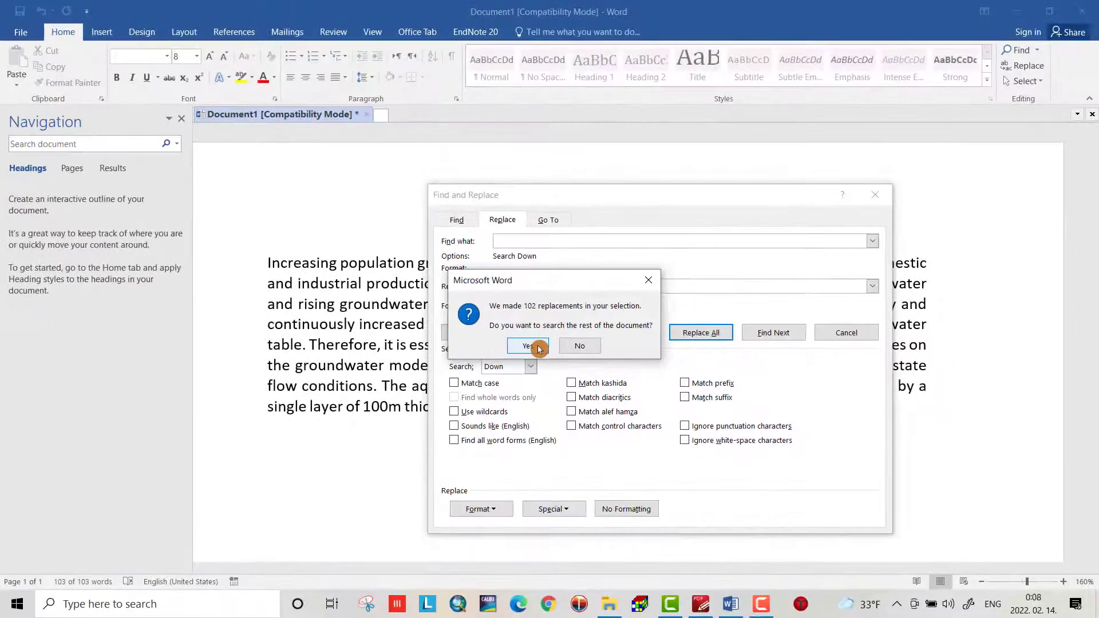
pyautogui.click(538, 348)
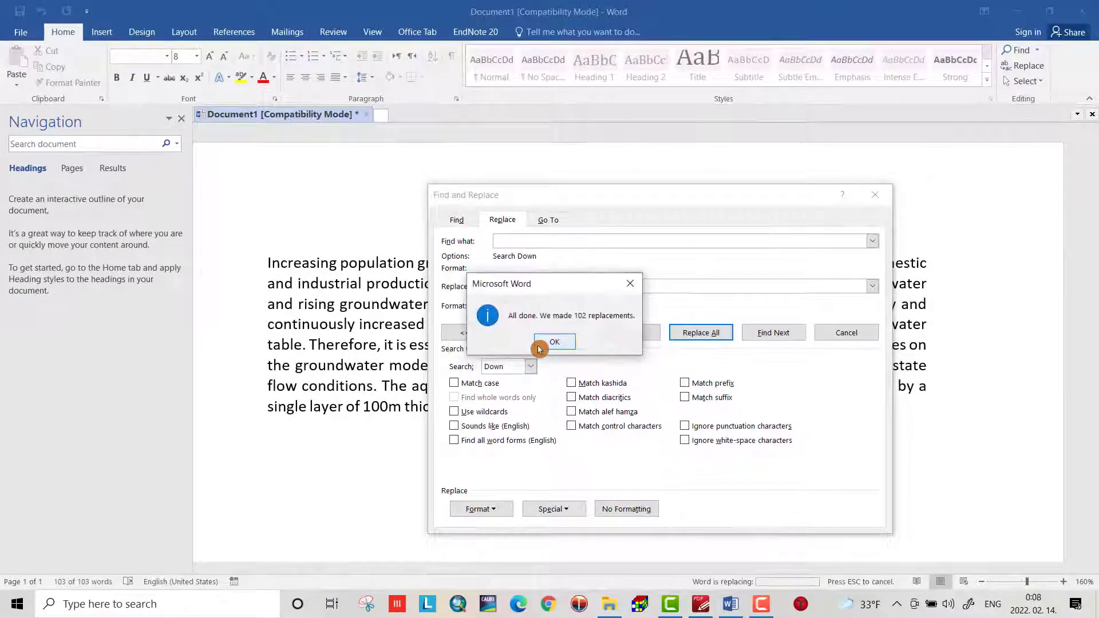
pyautogui.click(557, 346)
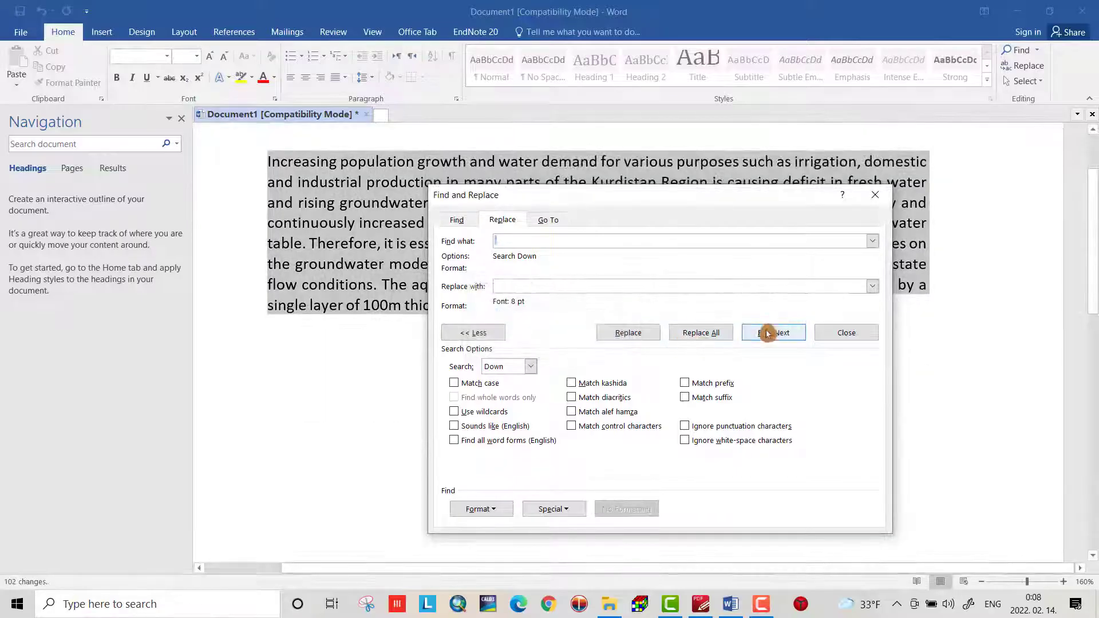
# - Close Find and Replace and deselect the abstract paragraph
pyautogui.click(878, 200)
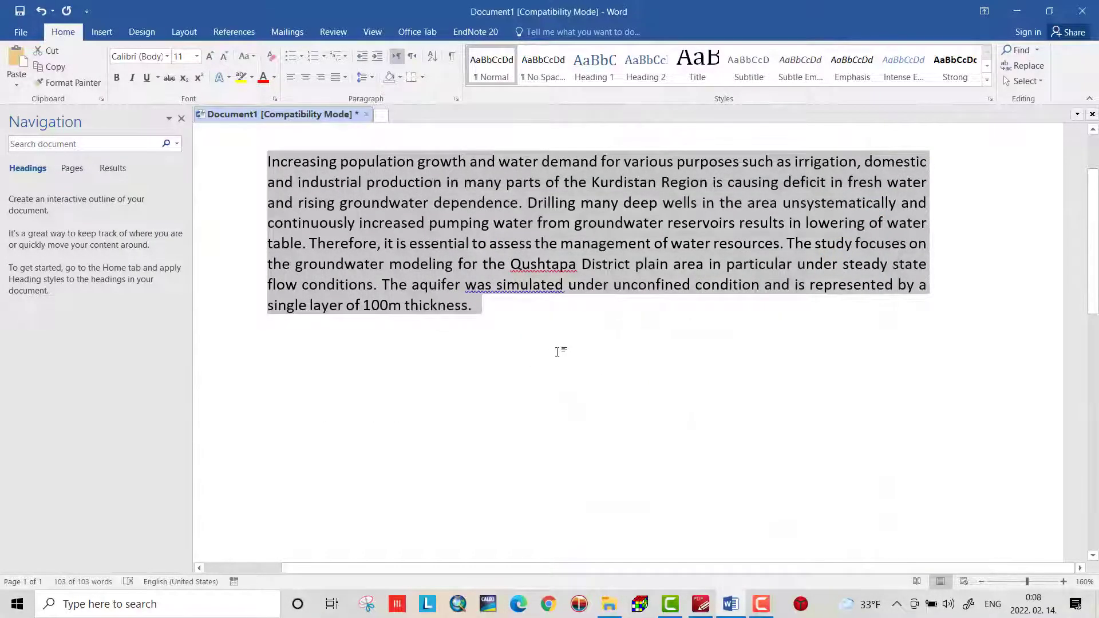
pyautogui.click(526, 354)
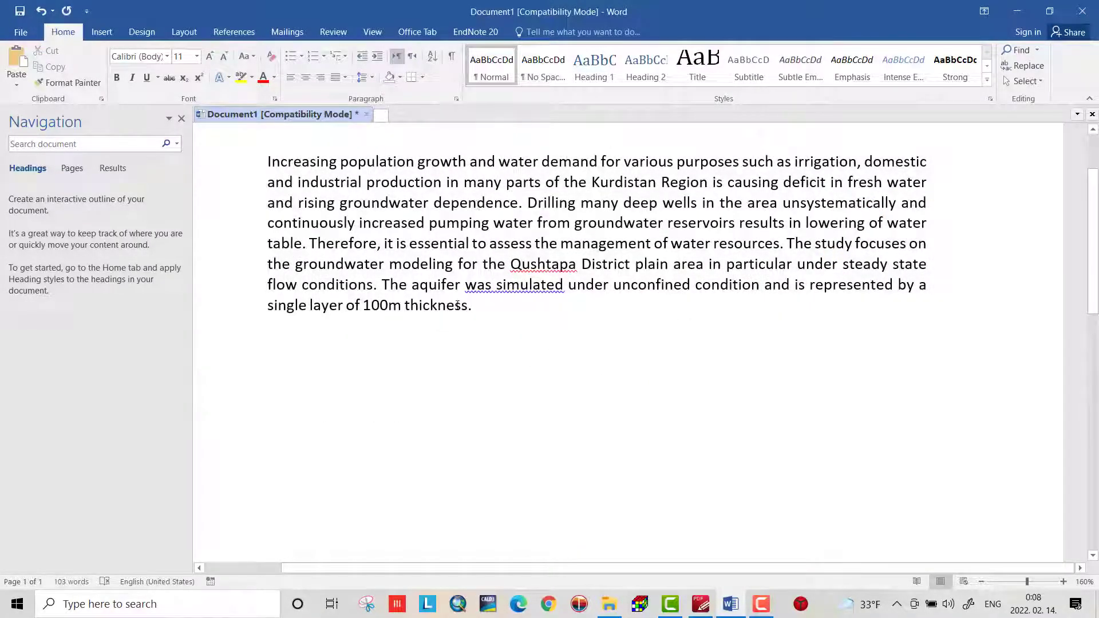